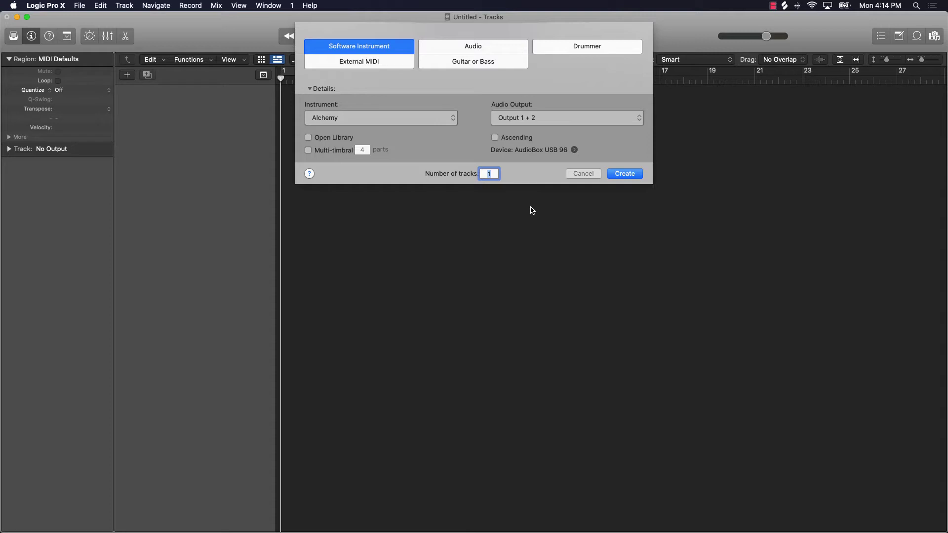
- Preview the Audio, Drummer, Guitar or Bass and External MIDI track types, then choose Software Instrument
left_click(450, 47)
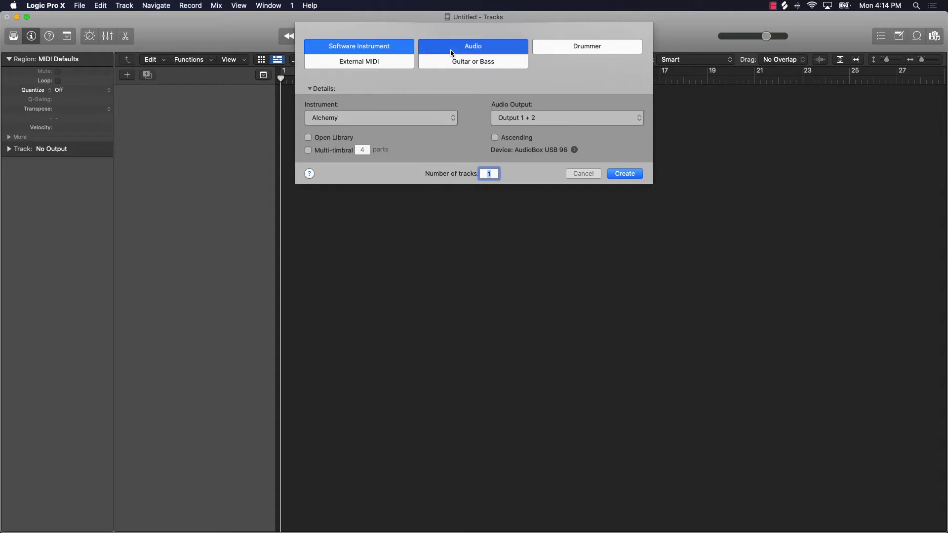
left_click(562, 48)
left_click(438, 65)
left_click(390, 68)
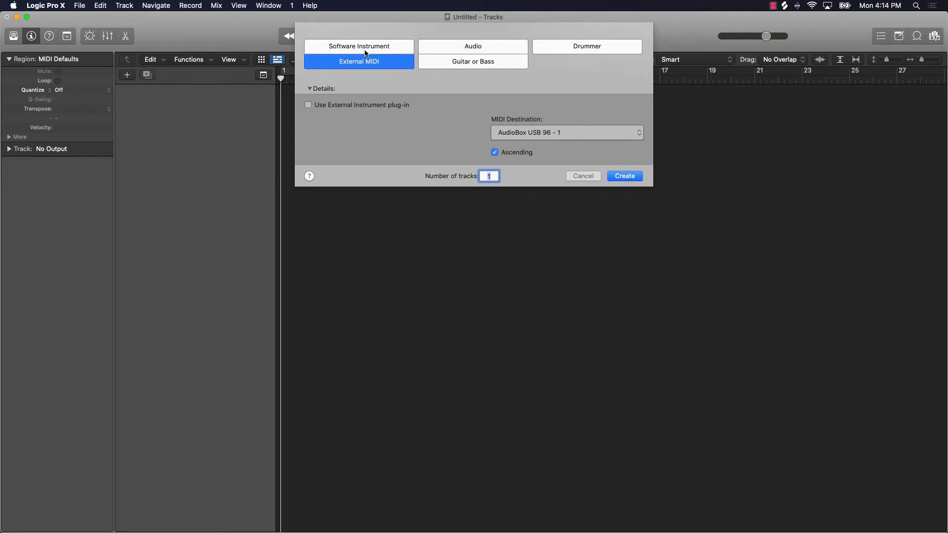
left_click(365, 52)
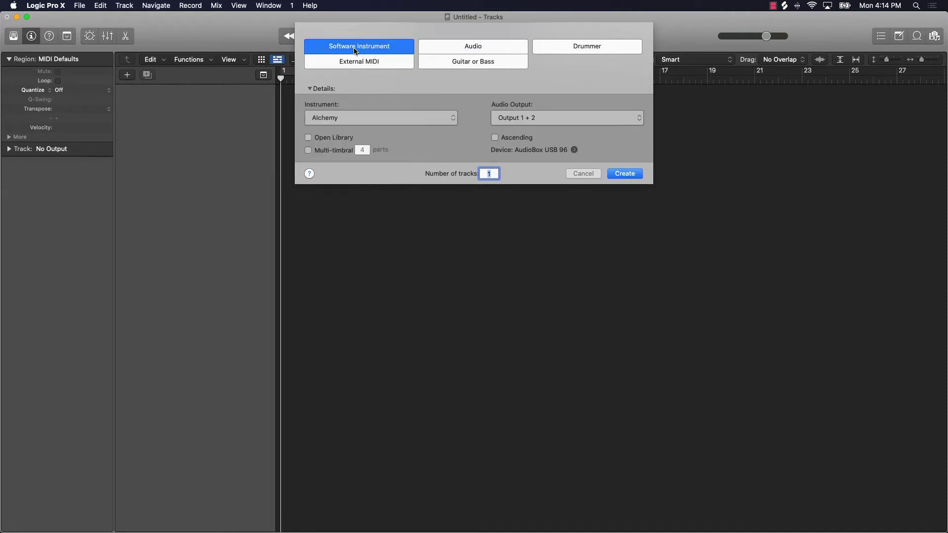
- Collapse and re-expand the track details, then show the list of available instruments
left_click(311, 89)
left_click(310, 89)
left_click(446, 119)
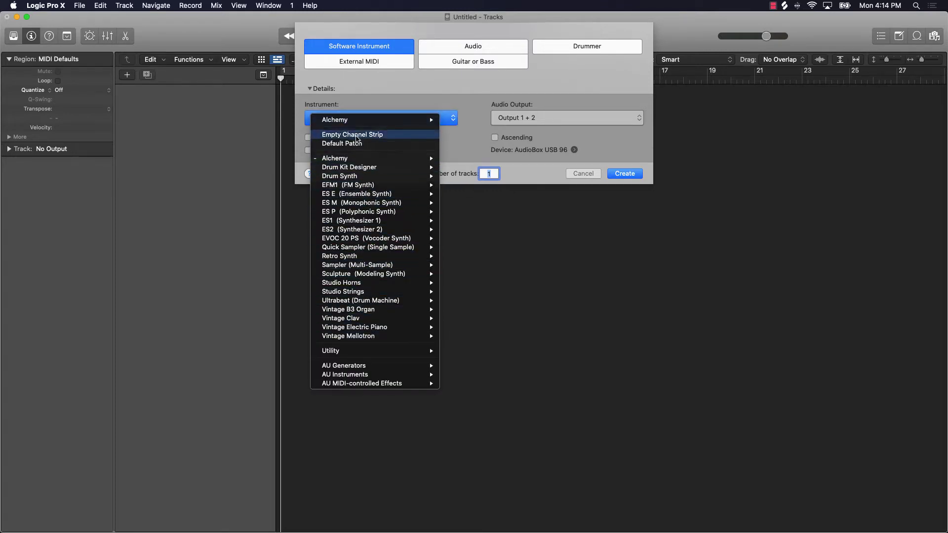
- Browse the instrument list and close it with Alchemy still selected
mouse_move(337, 161)
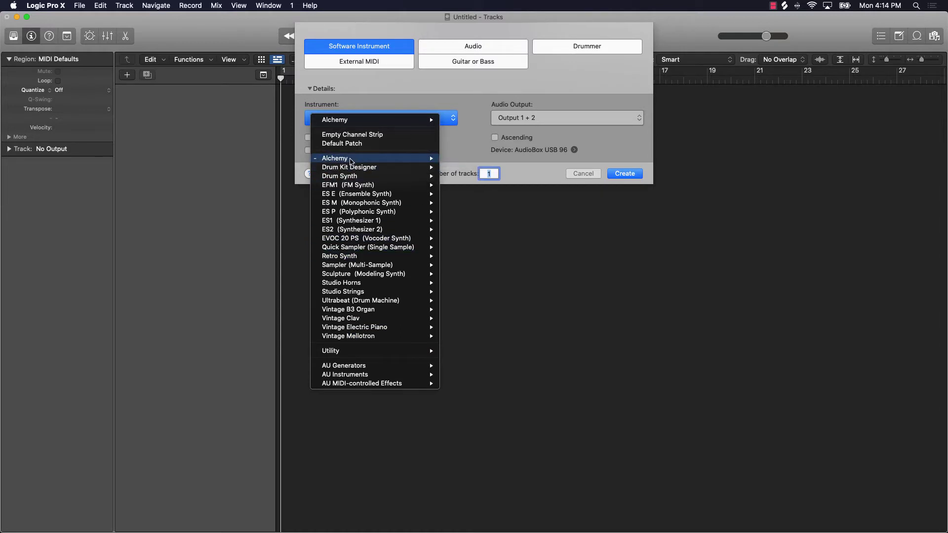
left_click(352, 159)
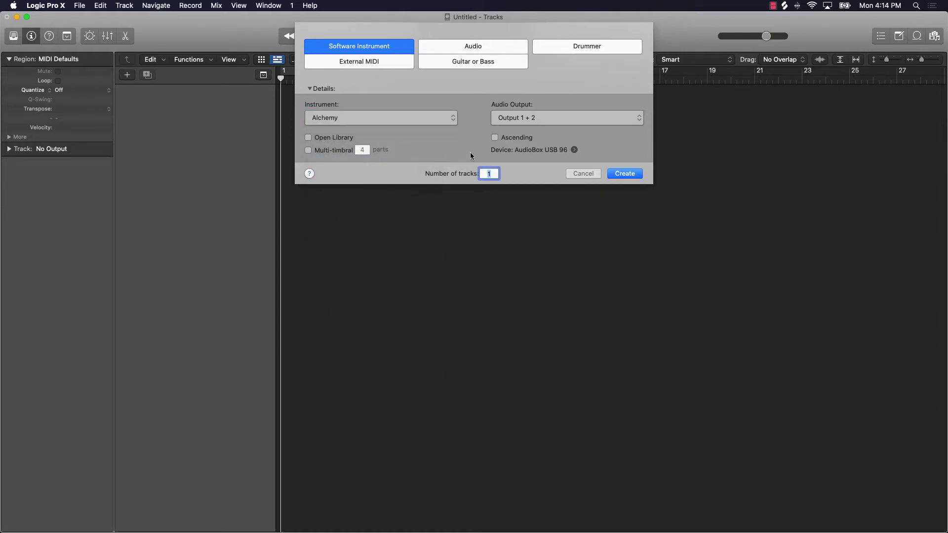
- Turn on Open Library, leave Multi-timbral off, and keep the audio output on Output 1 + 2
left_click(308, 137)
left_click(308, 150)
left_click(308, 150)
left_click(523, 119)
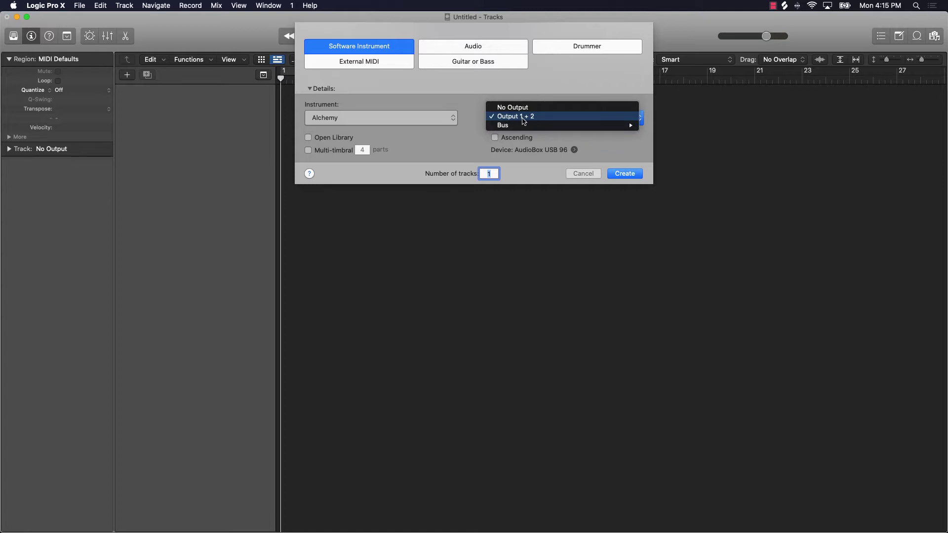
left_click(521, 119)
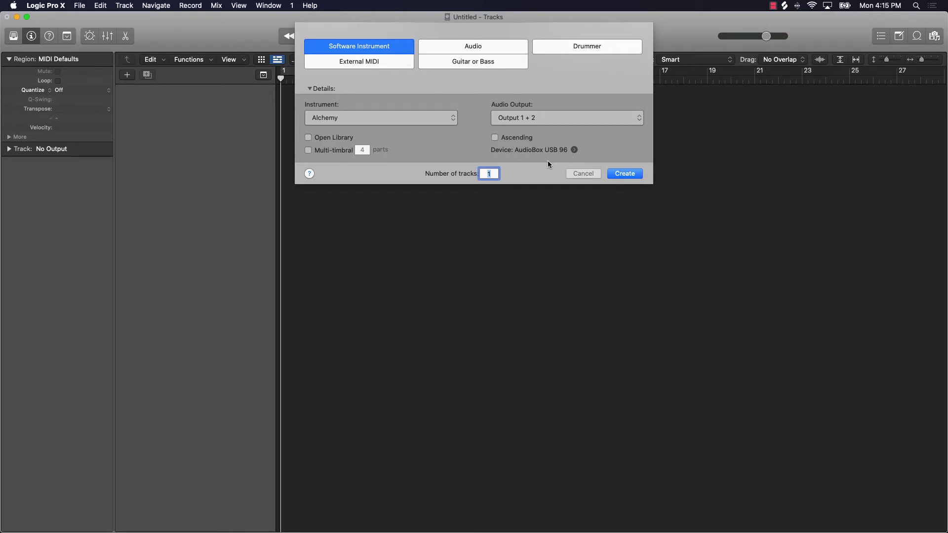
- In Audio Devices preferences, keep AudioBox USB 96 as the output and input device, then close Preferences
left_click(574, 150)
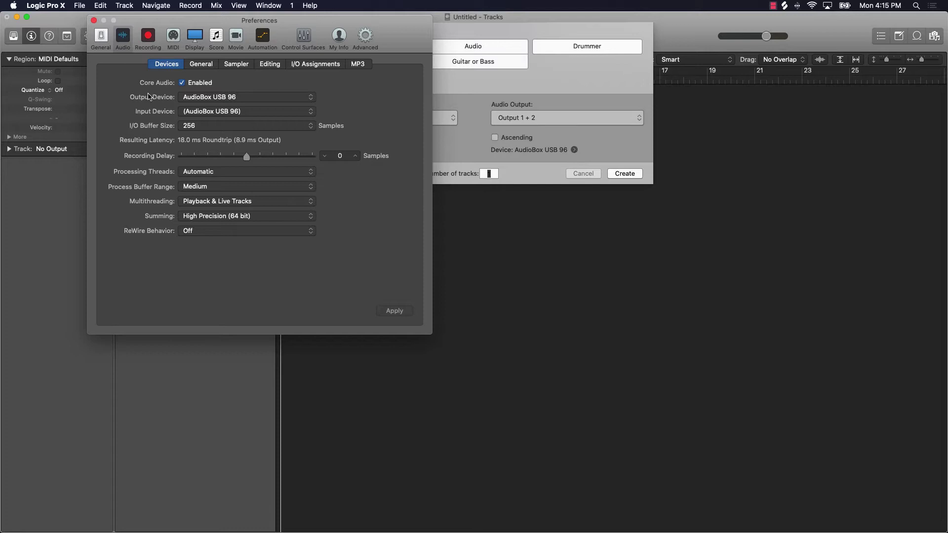
left_click(194, 98)
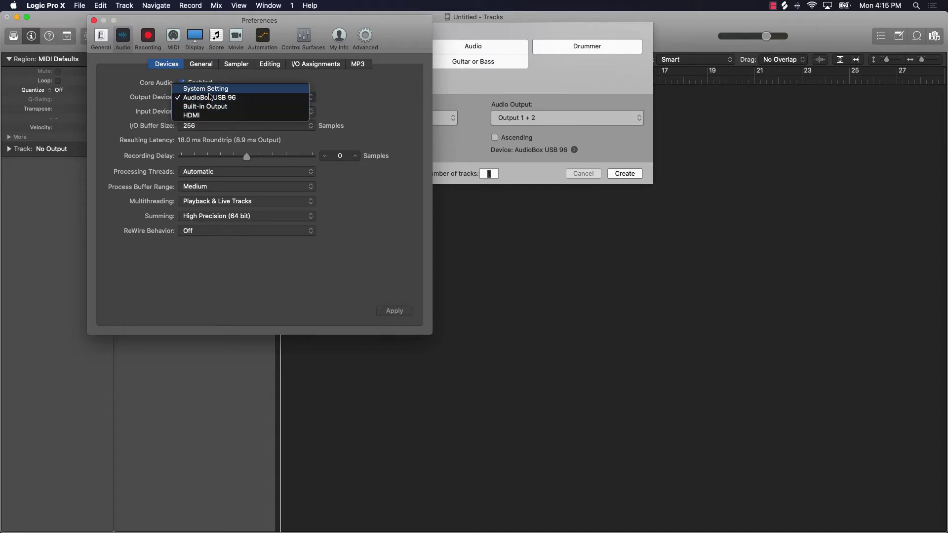
left_click(206, 98)
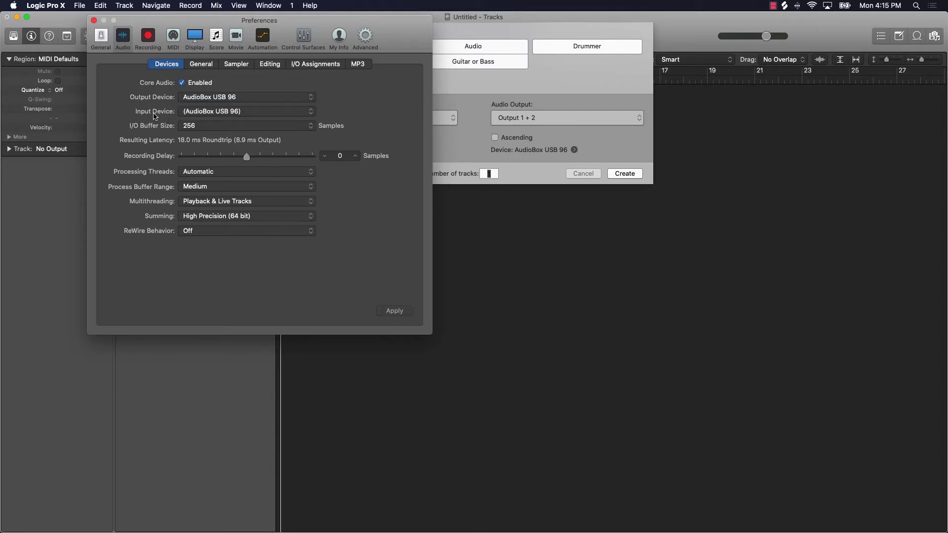
left_click(196, 113)
left_click(238, 116)
left_click(93, 20)
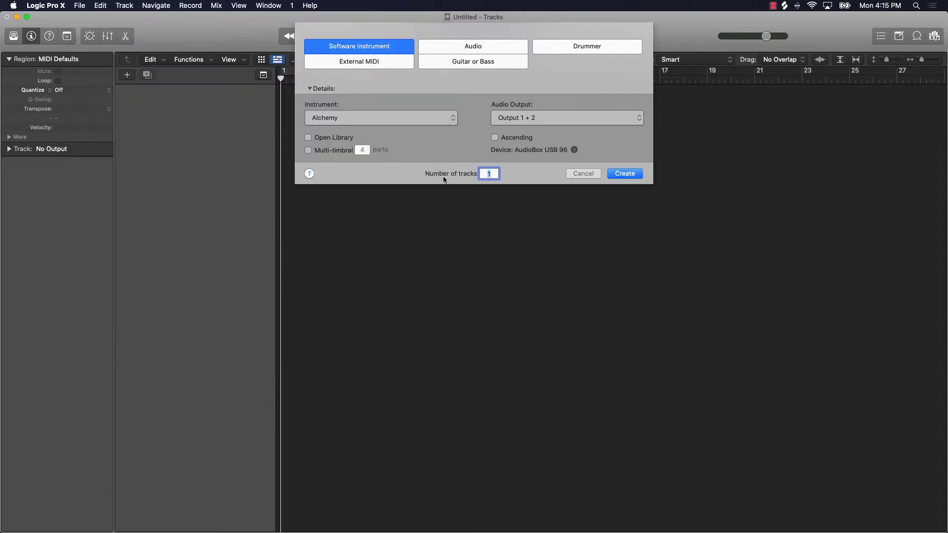
- Set the number of tracks to 6 and create the Alchemy instrument tracks
left_click(488, 176)
left_click_drag(488, 177, 484, 178)
type("6")
left_click(630, 179)
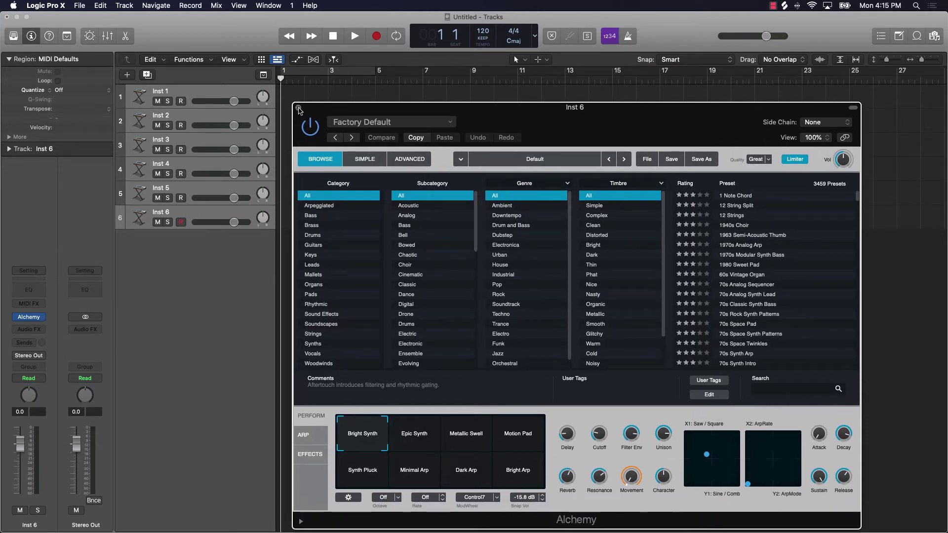
- Close the Alchemy window and select tracks Inst 3 through Inst 6, then Inst 1
left_click(297, 107)
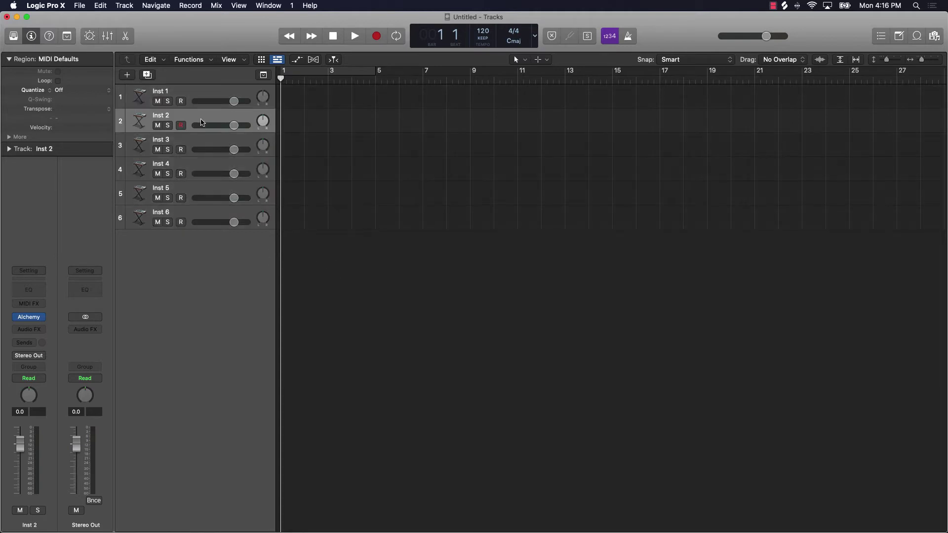
left_click(200, 149)
left_click(199, 165)
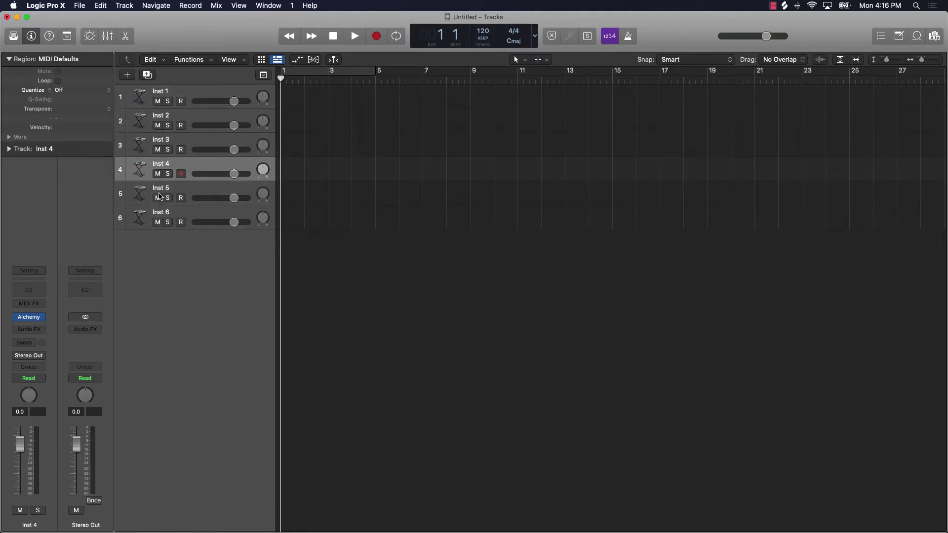
left_click(187, 190)
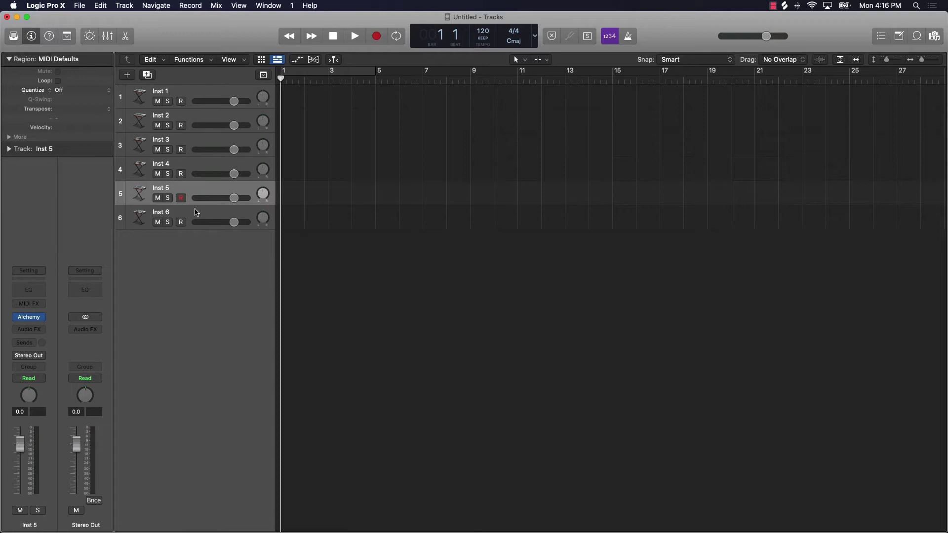
left_click(200, 211)
left_click(183, 98)
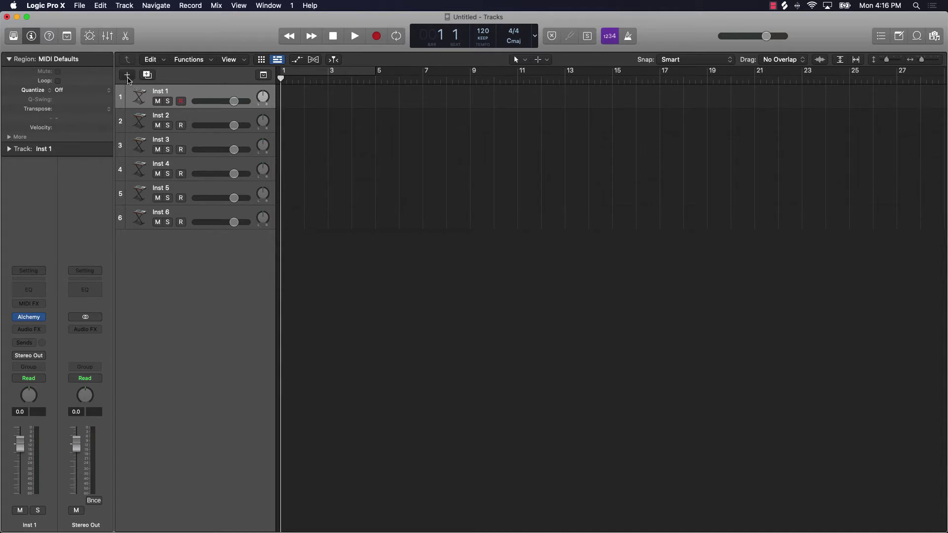
left_click(127, 75)
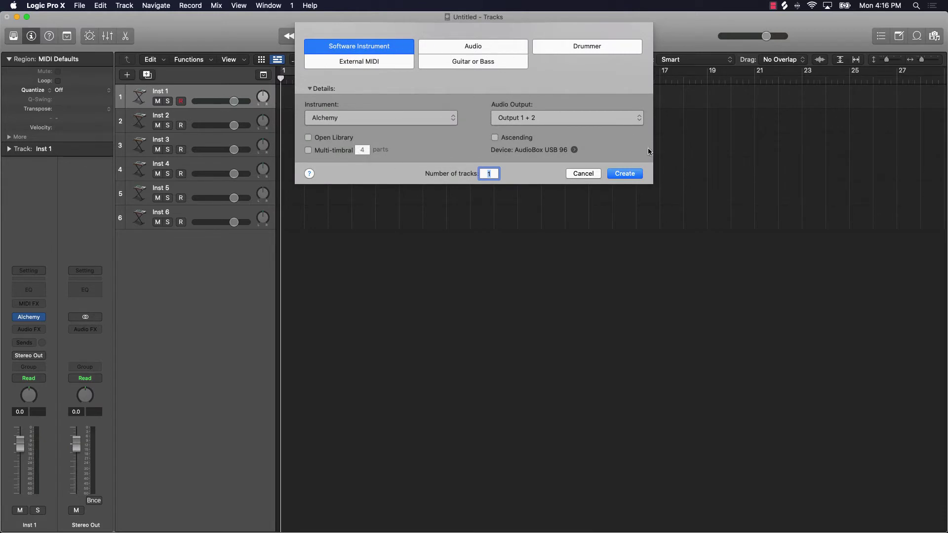
left_click(452, 119)
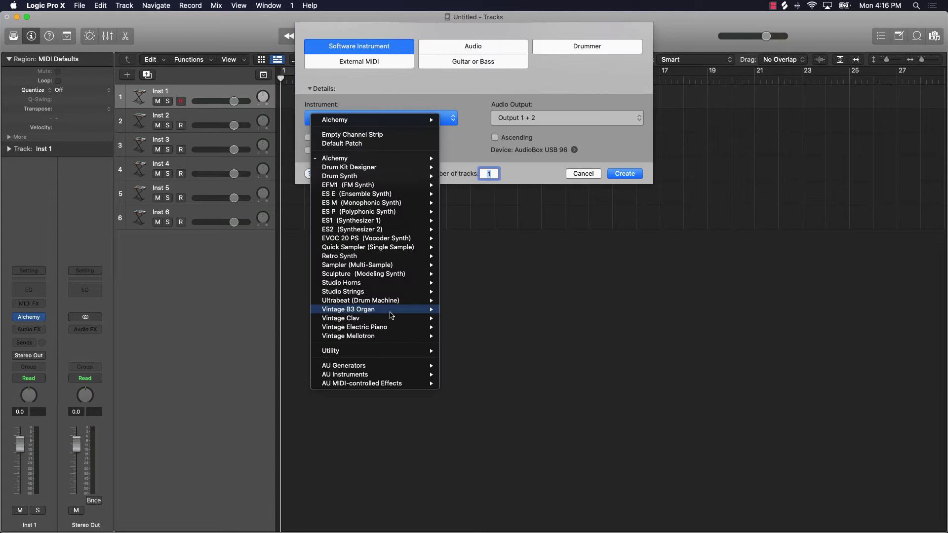
mouse_move(371, 248)
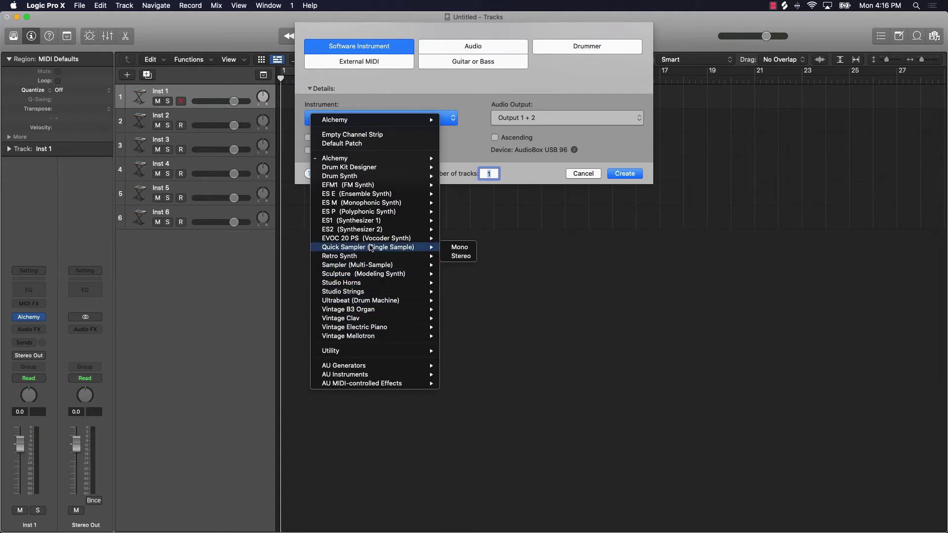
mouse_move(355, 265)
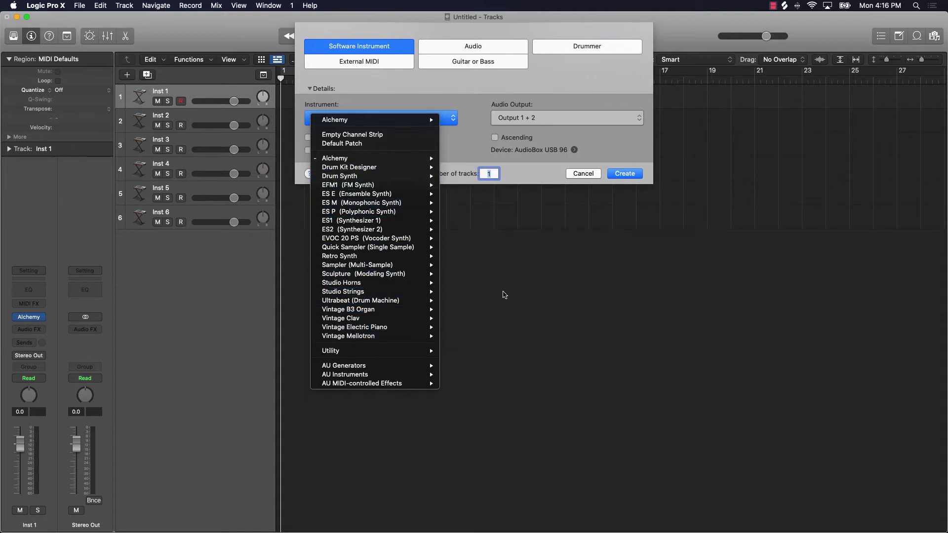
left_click(524, 316)
- Cancel the new-track dialog, reopen it via Track > New Tracks, and cancel again
left_click(582, 174)
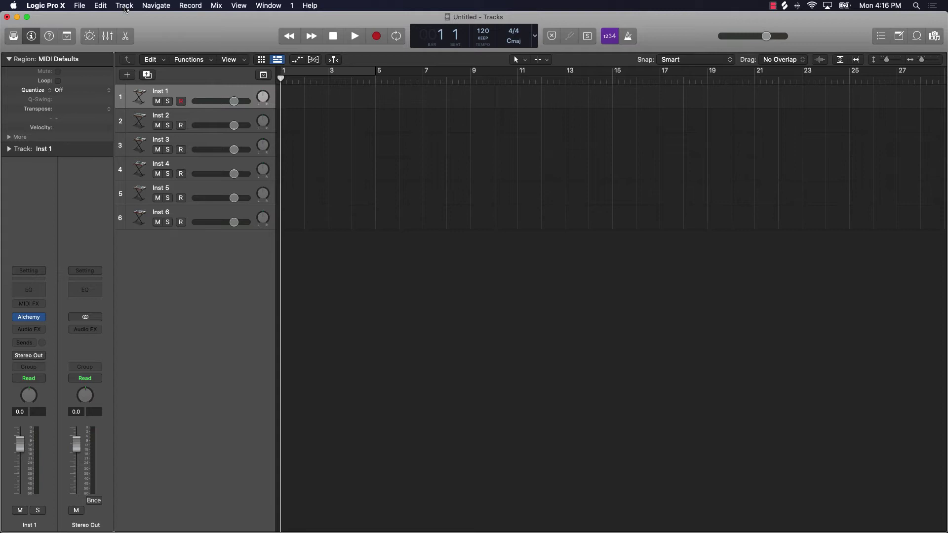
left_click(124, 6)
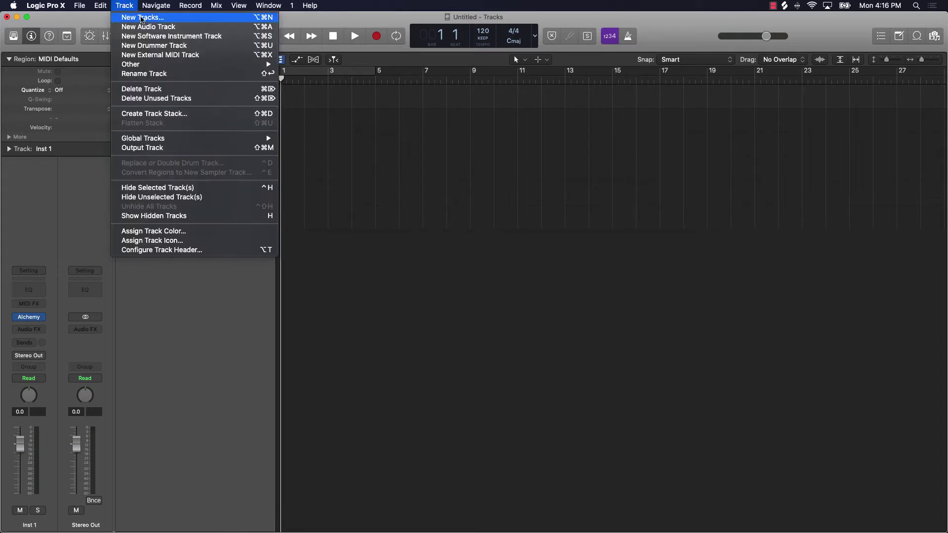
left_click(141, 18)
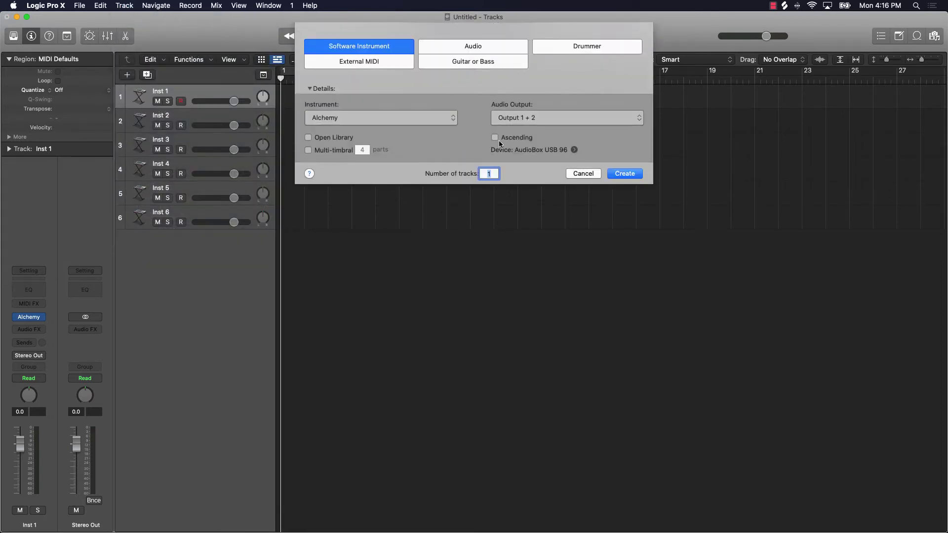
left_click(591, 177)
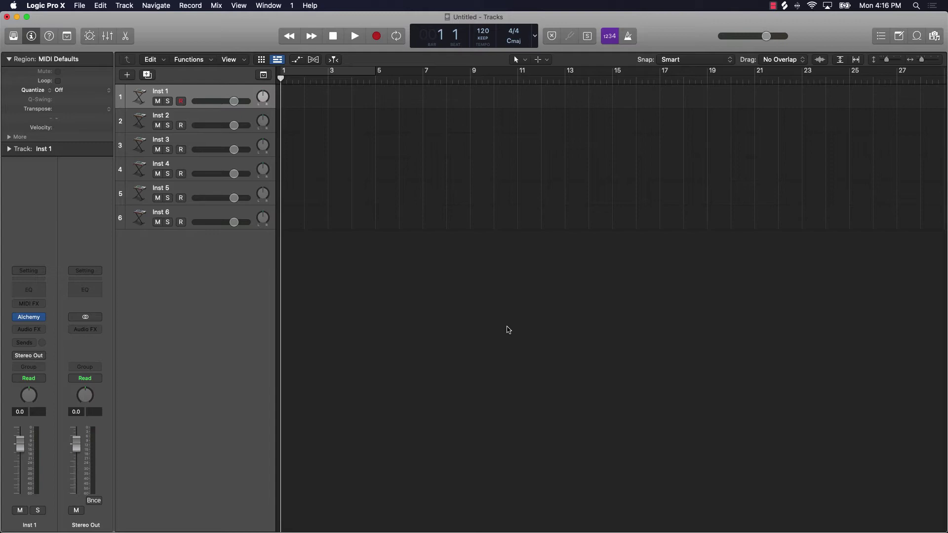
- Reopen New Tracks with Option-Command-N and set an Audio track using Input 1
key("alt+super+n")
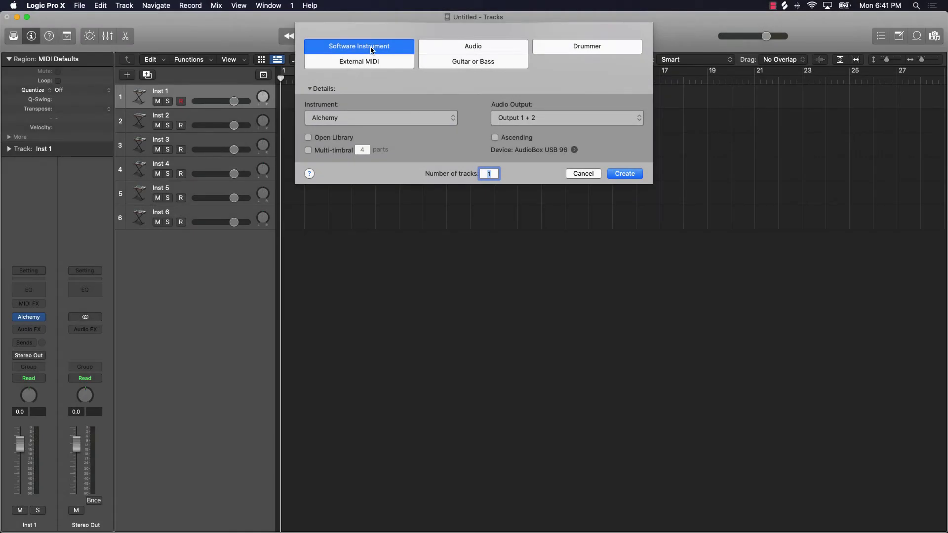
left_click(483, 48)
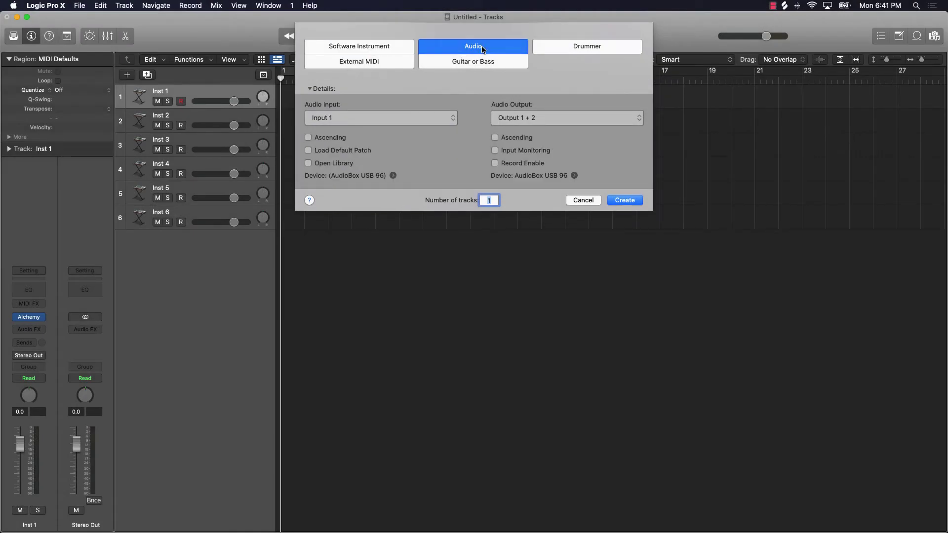
left_click(336, 120)
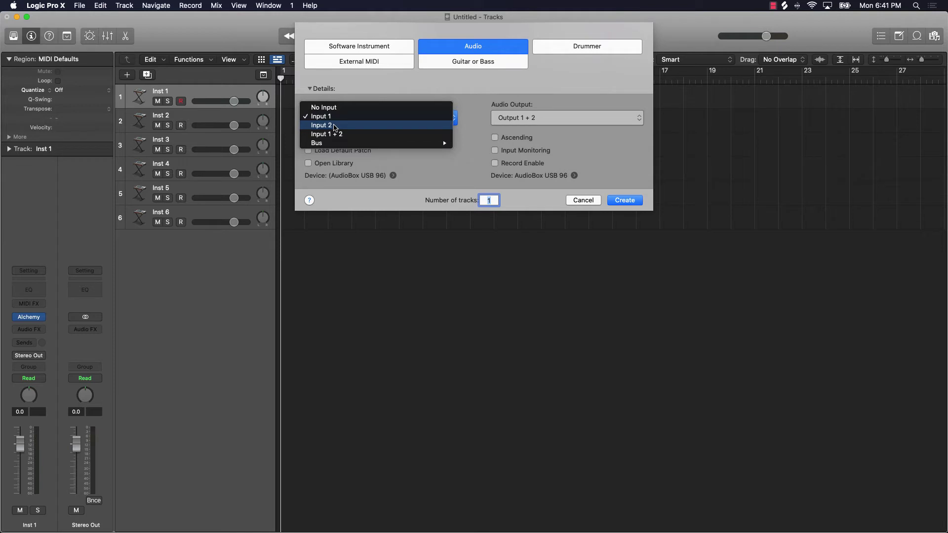
left_click(349, 86)
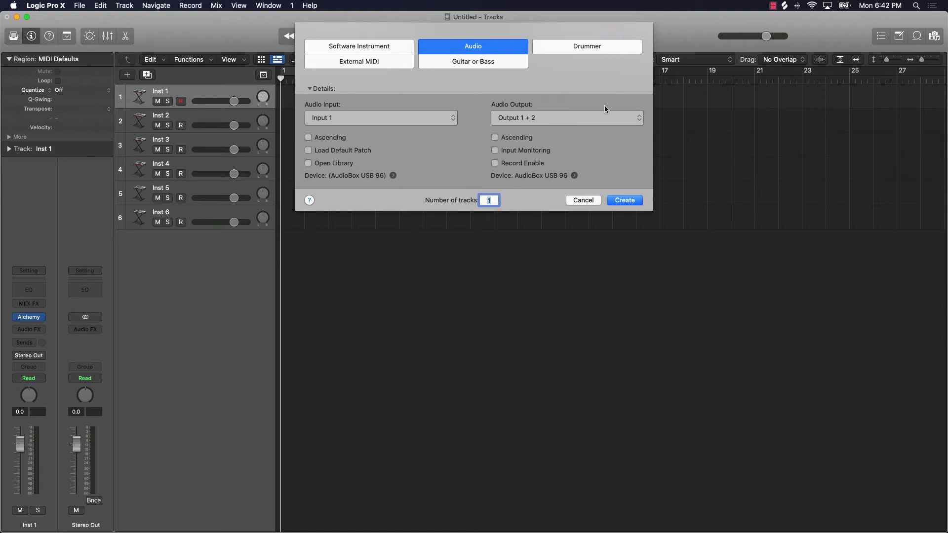
- Keep Output 1 + 2 for the audio track and select the number-of-tracks value
left_click(513, 120)
mouse_move(526, 126)
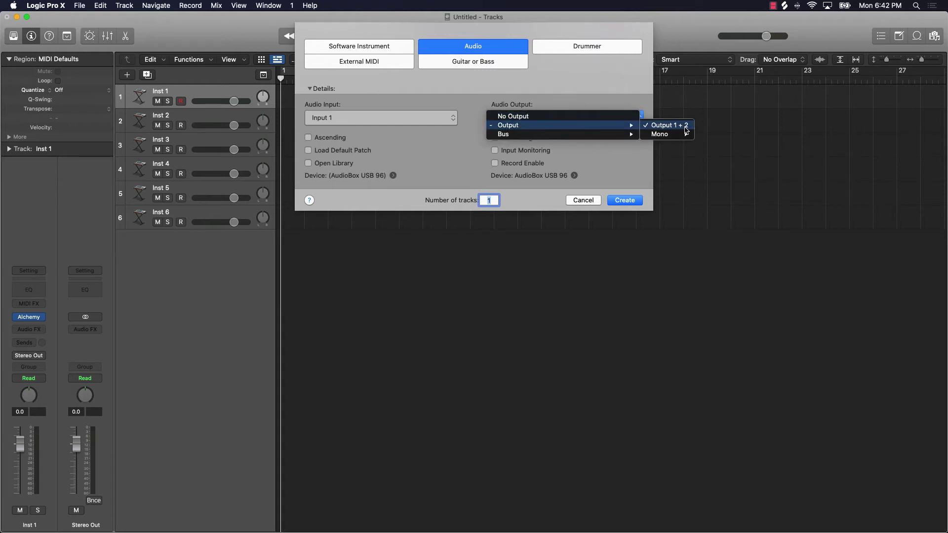
left_click(618, 93)
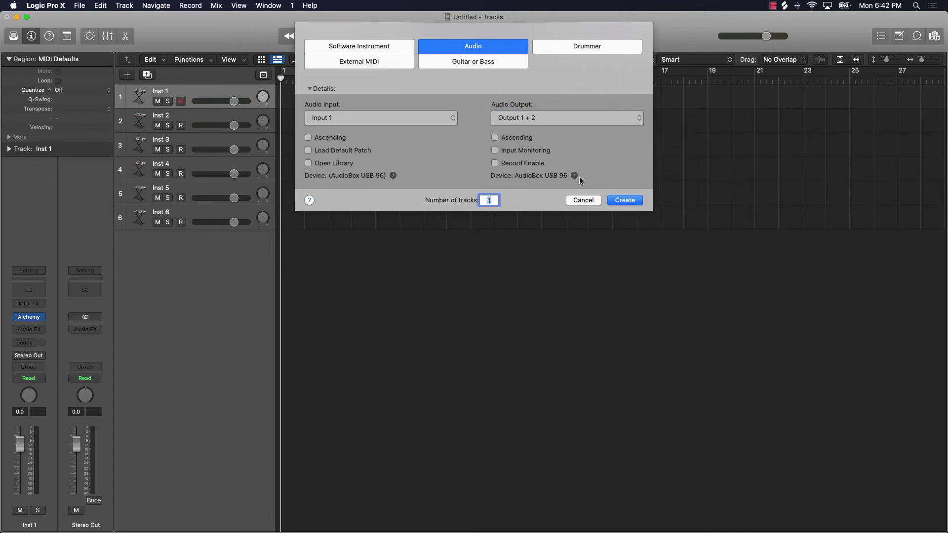
left_click(490, 201)
double_click(490, 202)
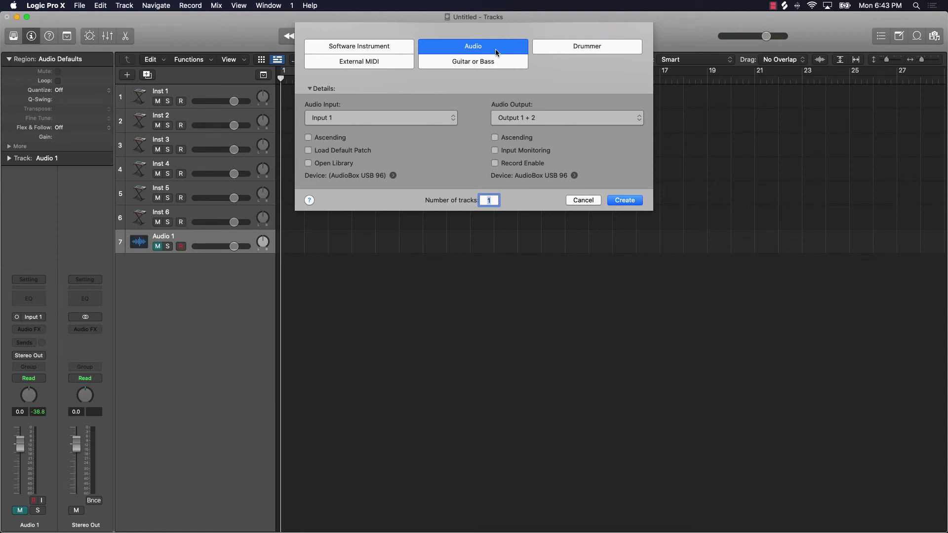
- Choose a Drummer track with the Hip Hop genre and create it
left_click(569, 47)
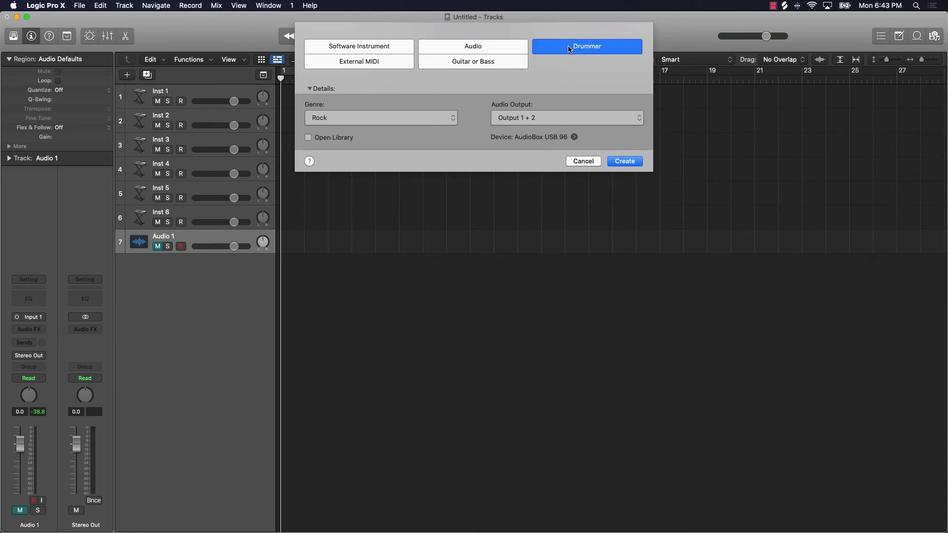
left_click(392, 119)
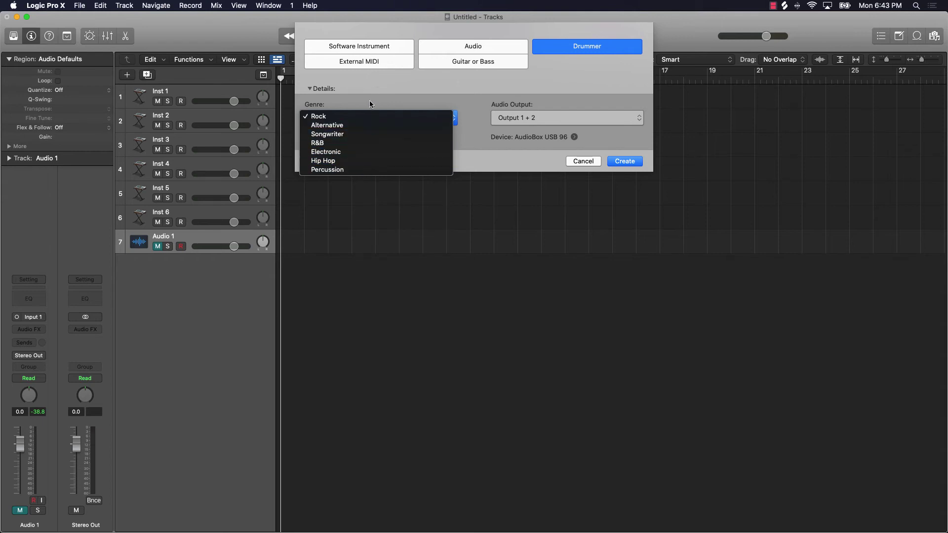
left_click(344, 101)
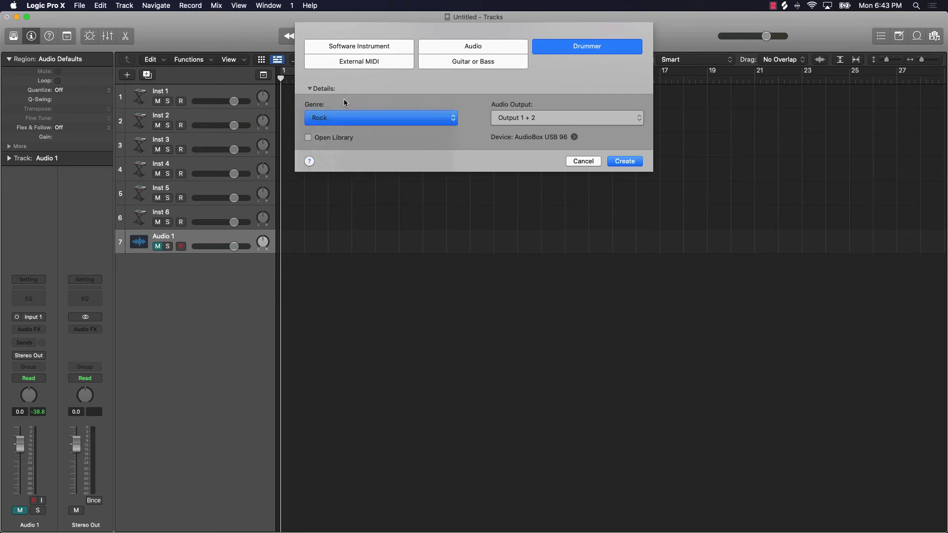
left_click(421, 124)
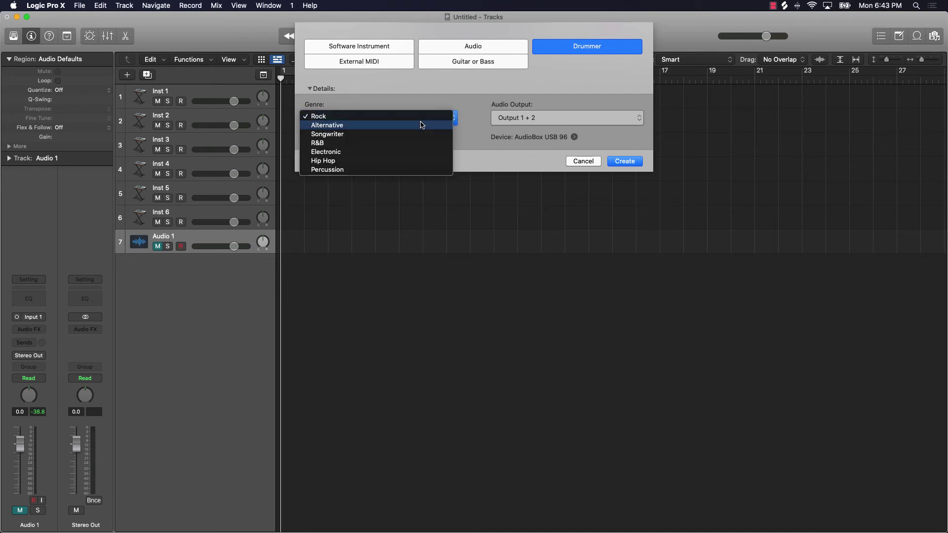
left_click(360, 165)
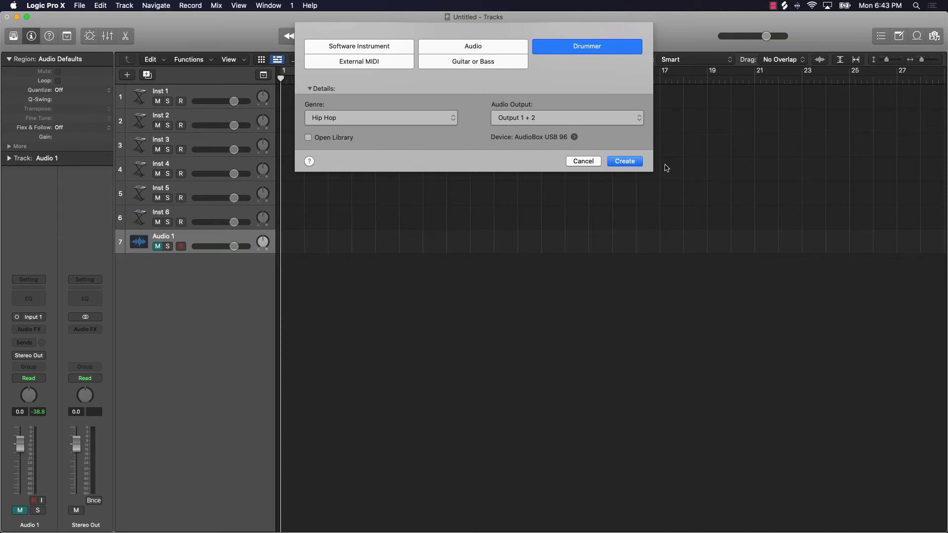
left_click(630, 163)
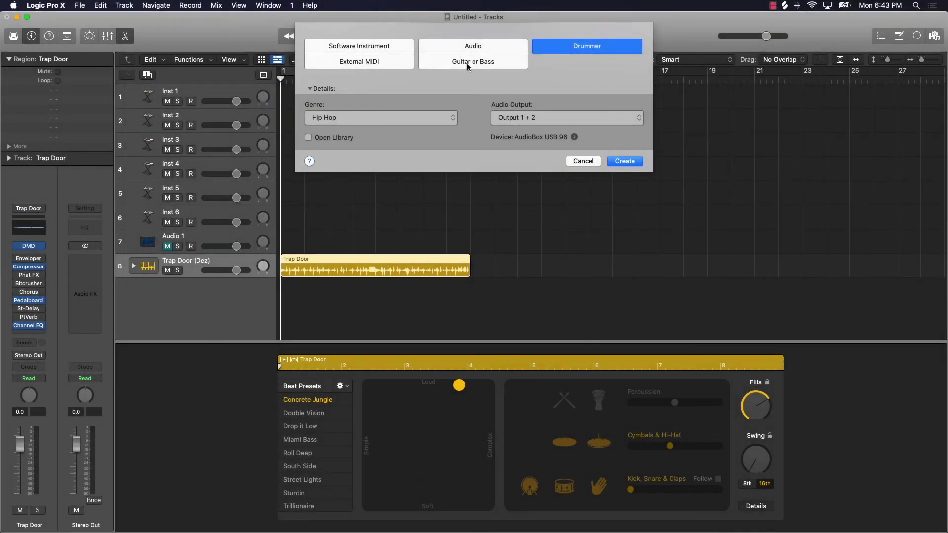
- Create a Guitar or Bass track, loading the default Brit and Clean patch with the library open
left_click(477, 64)
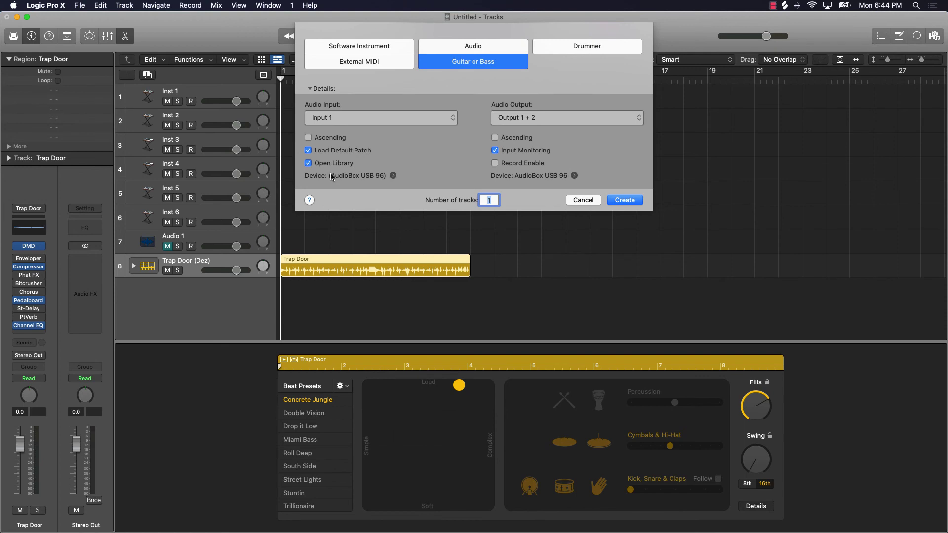
left_click(627, 201)
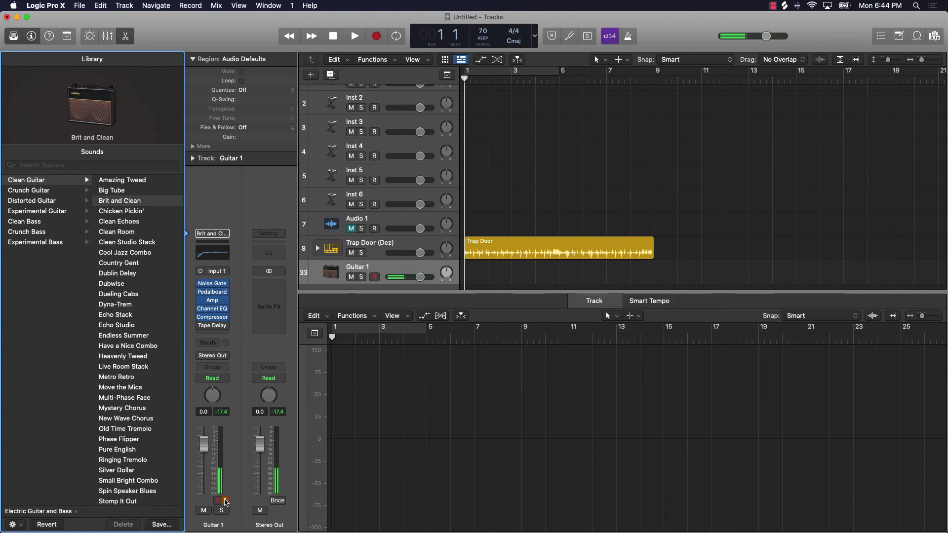
- Disable input monitoring on Guitar 1 and reopen New Tracks with Option-Command-N
left_click(225, 501)
mouse_move(219, 286)
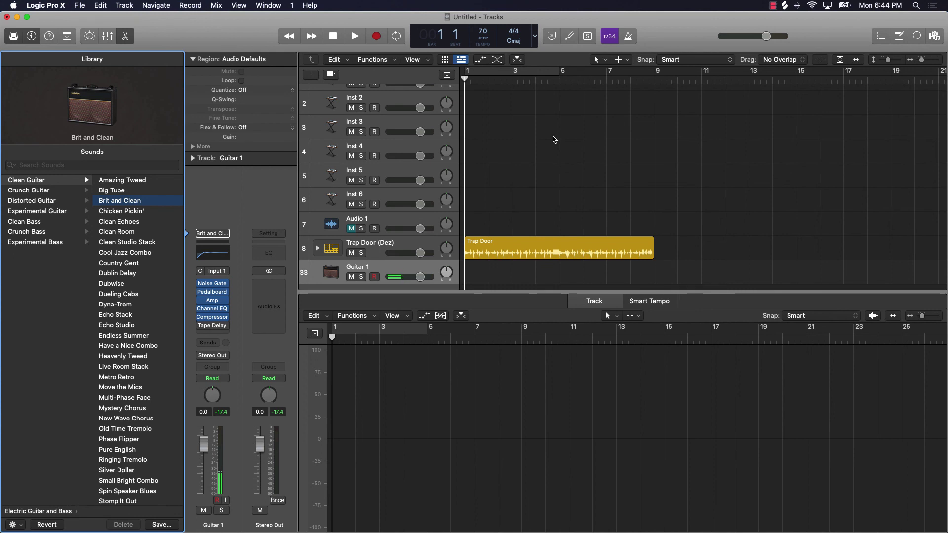
key("alt+super+n")
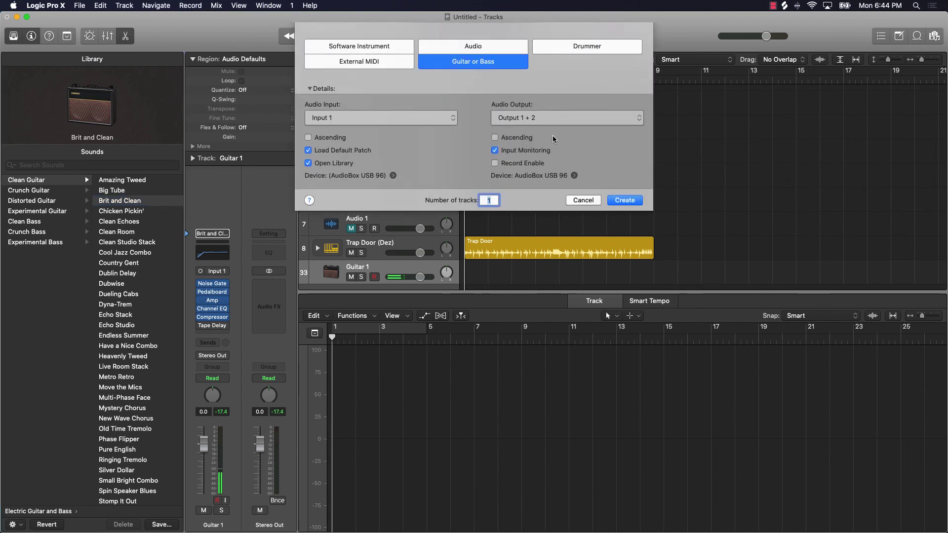
- Compare External MIDI, Audio and Software Instrument types, settling on Software Instrument with Alchemy
left_click(361, 63)
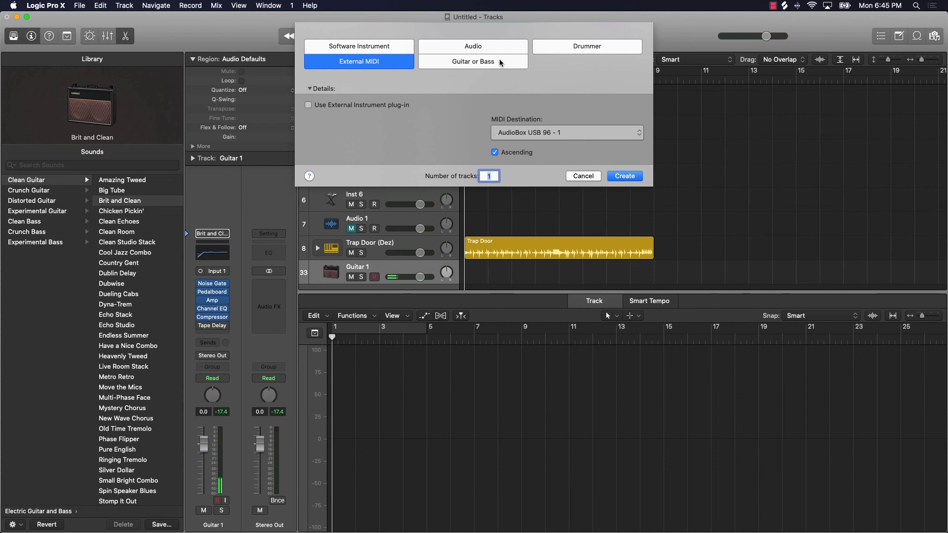
left_click(349, 47)
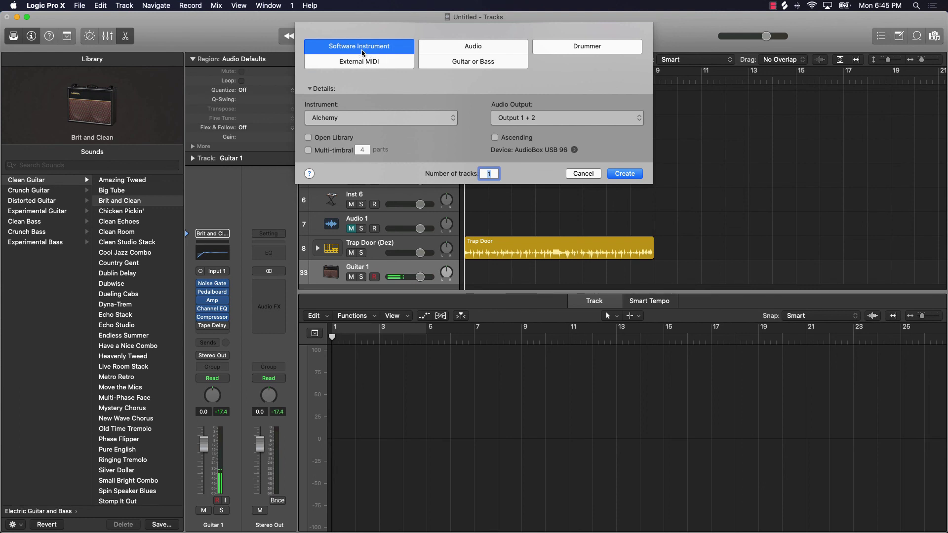
left_click(464, 53)
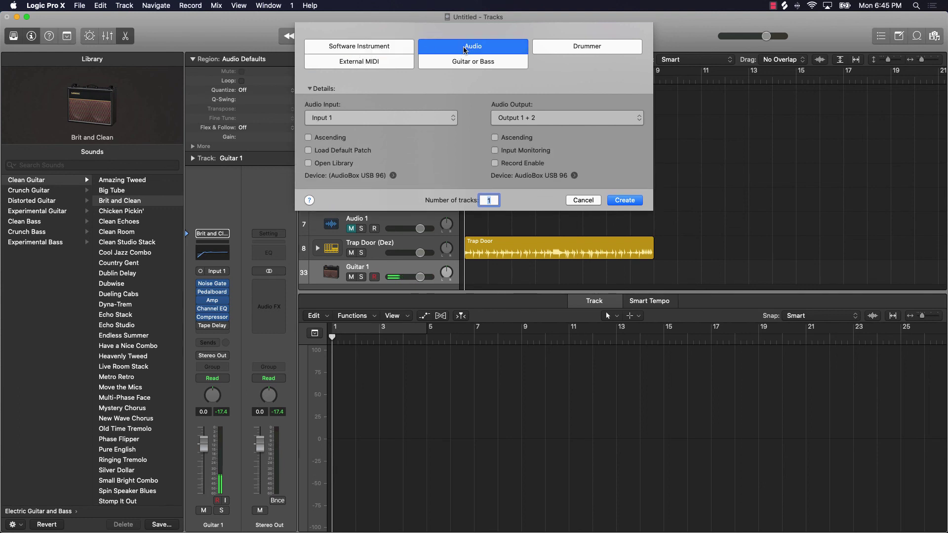
left_click(390, 44)
left_click(459, 47)
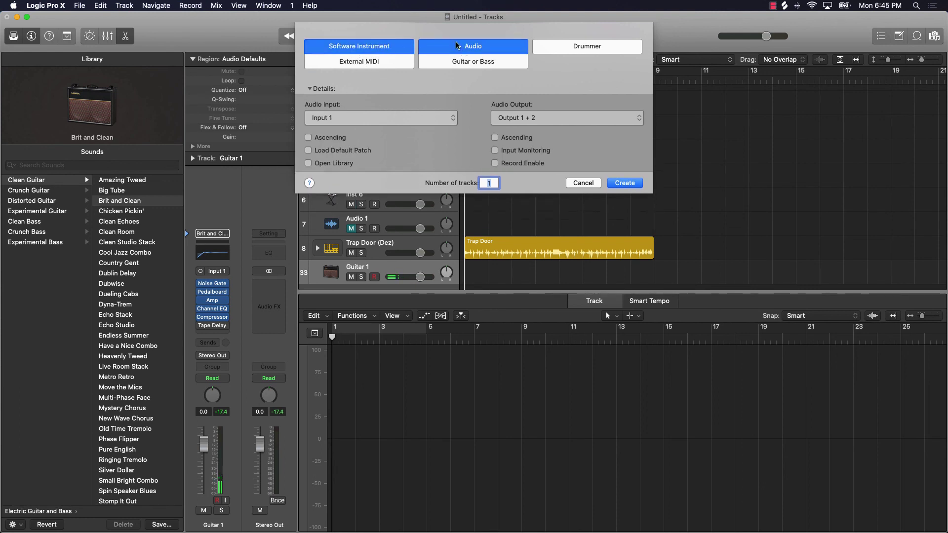
left_click(346, 47)
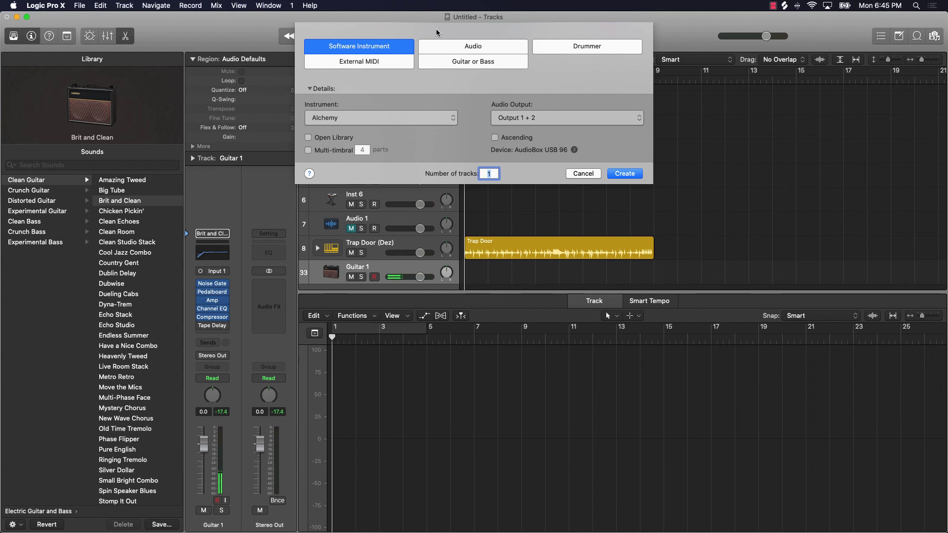